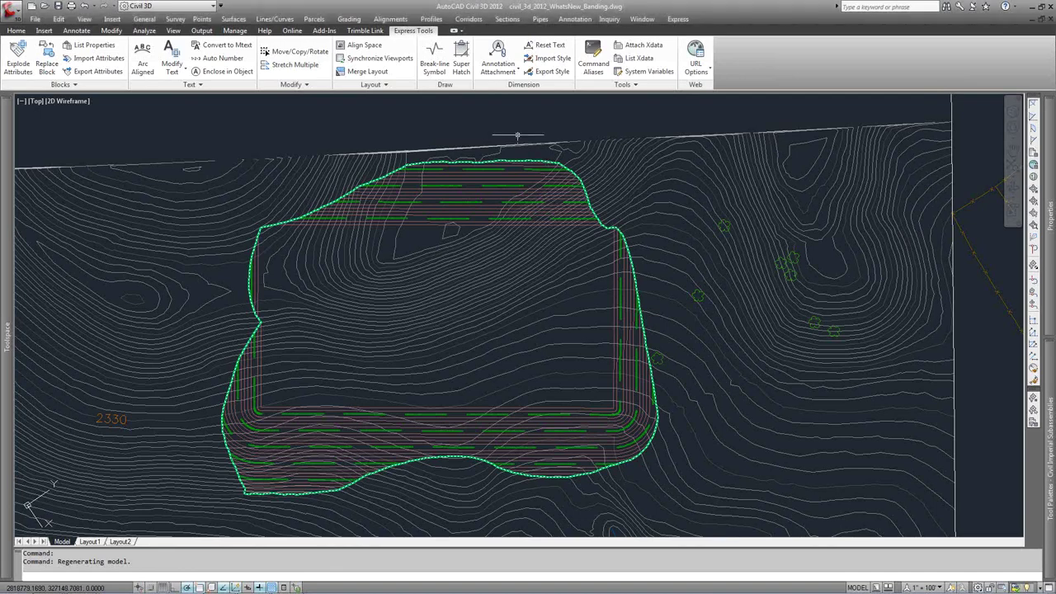
key("Escape")
middle_click_drag(355, 159, 305, 155)
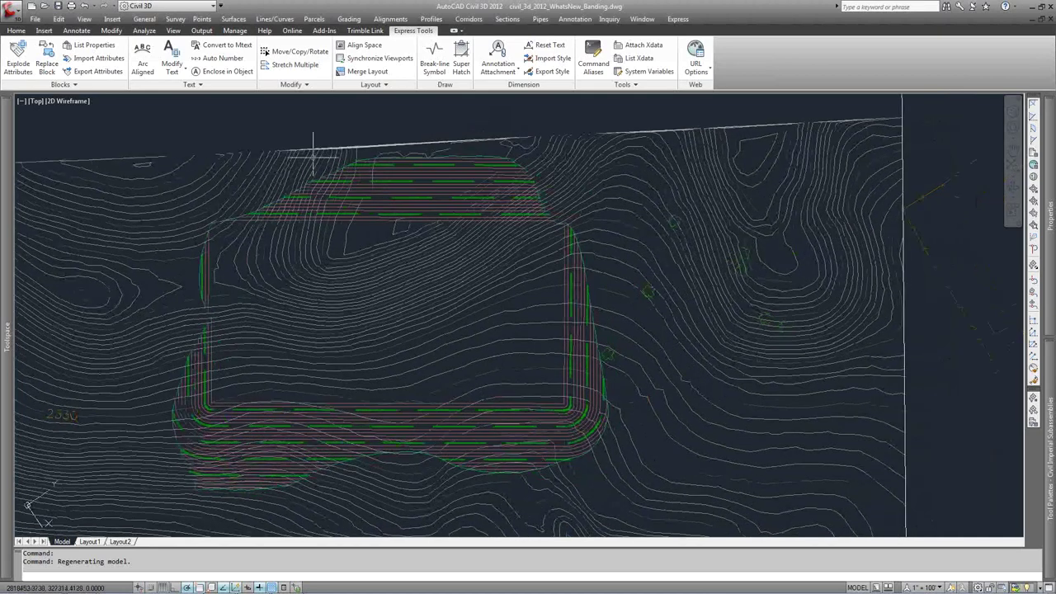
left_click(212, 252)
key("Escape")
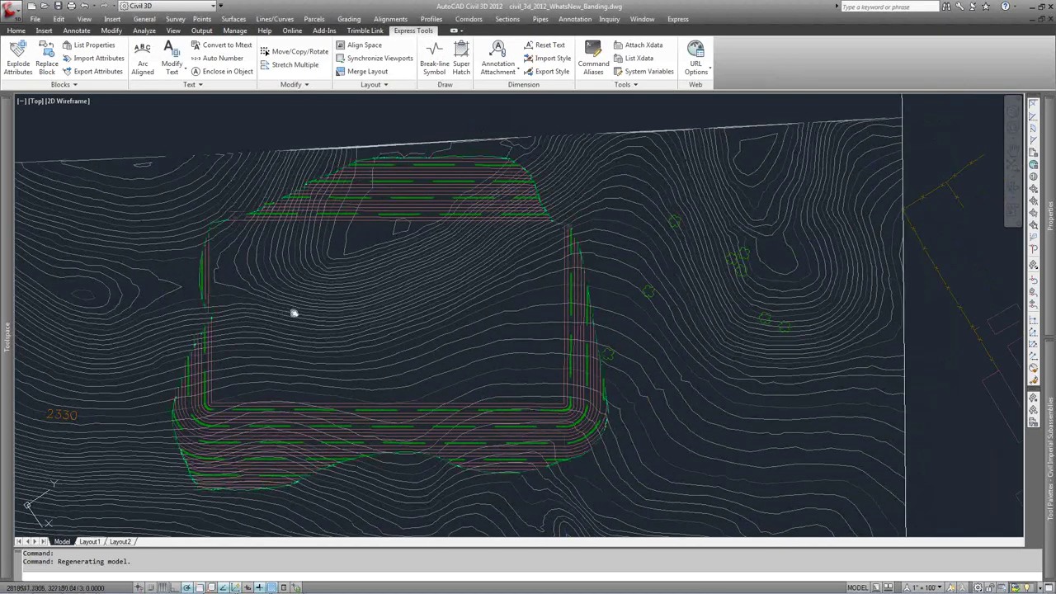
middle_click_drag(314, 312, 377, 311)
Step: Start creating a new surface of type TIN volume surface and name it Volume
mouse_move(1, 285)
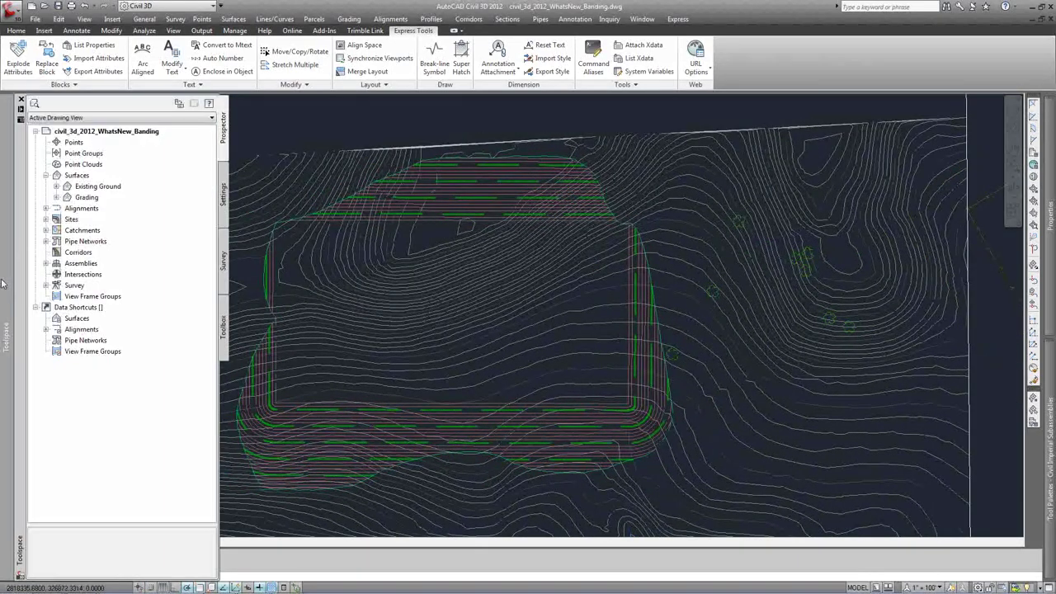
right_click(76, 179)
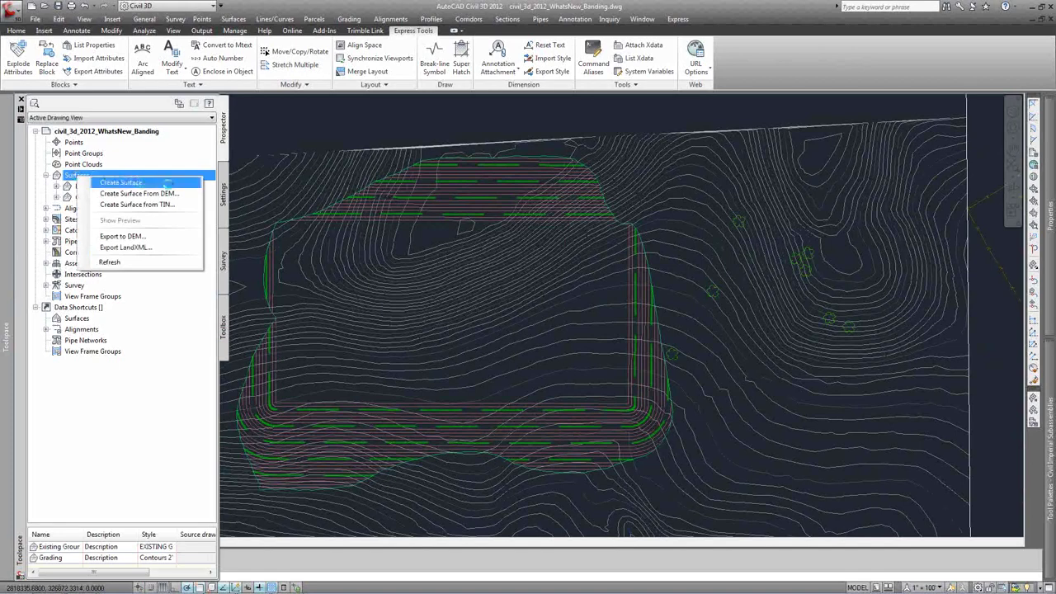
left_click(124, 182)
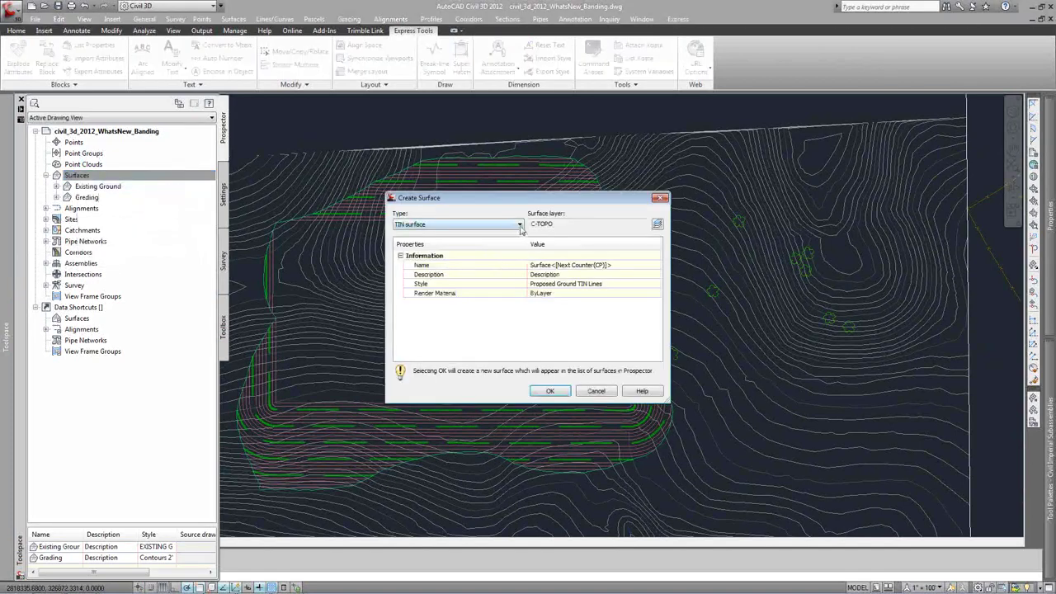
left_click(520, 230)
left_click(474, 252)
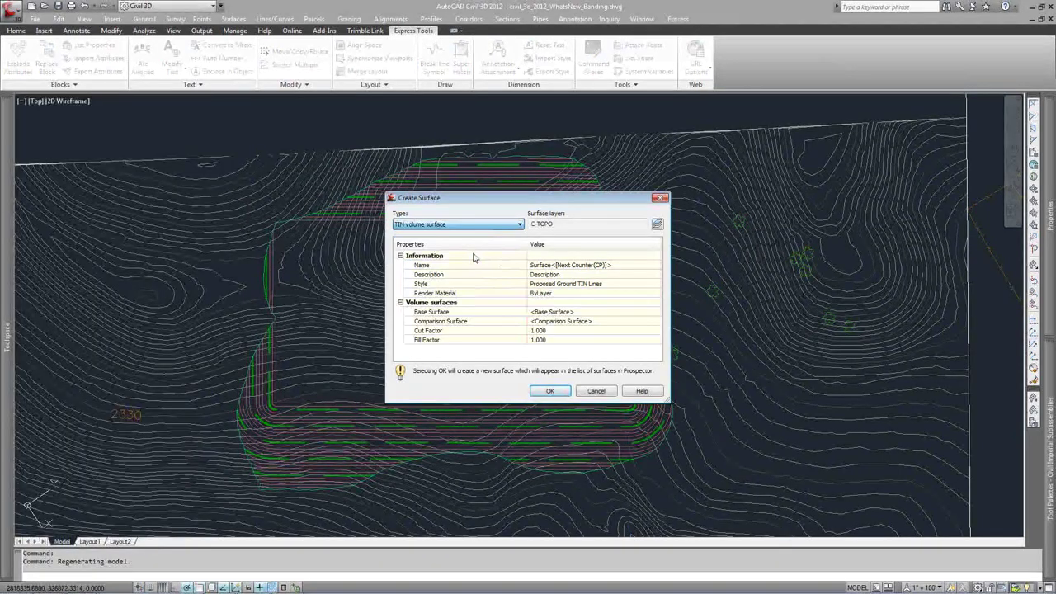
left_click(615, 264)
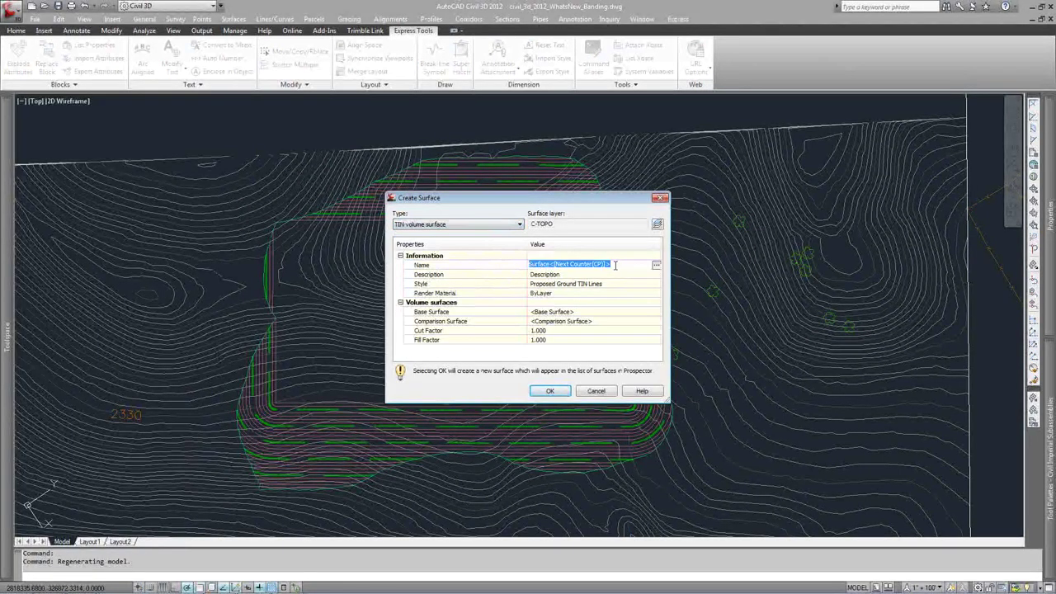
type("Volume")
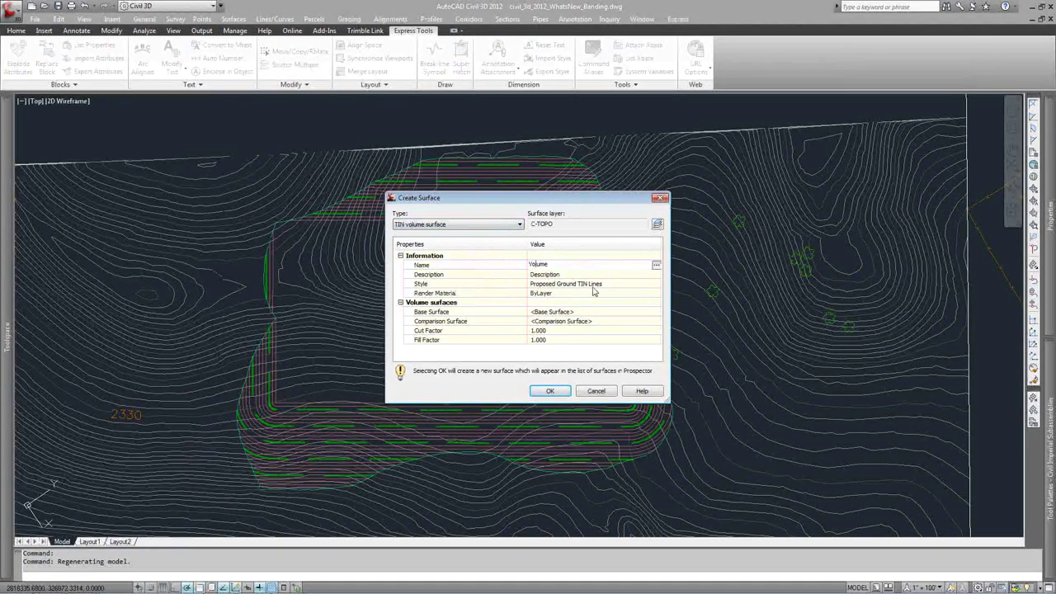
key("Return")
Step: Set Existing Ground as the base surface and Grading as the comparison surface, and create the volume surface
left_click(653, 313)
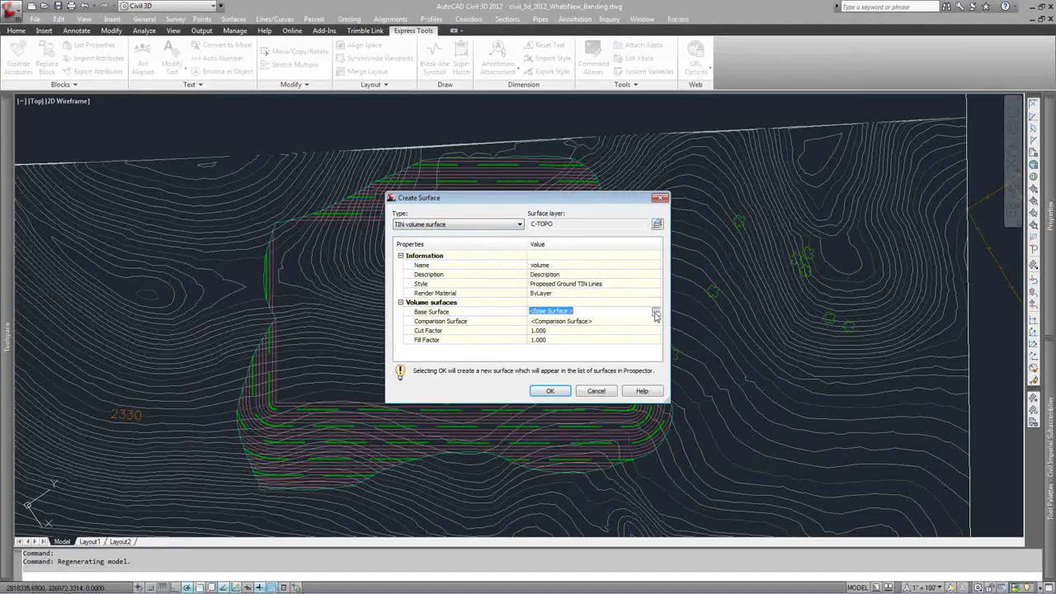
left_click(656, 314)
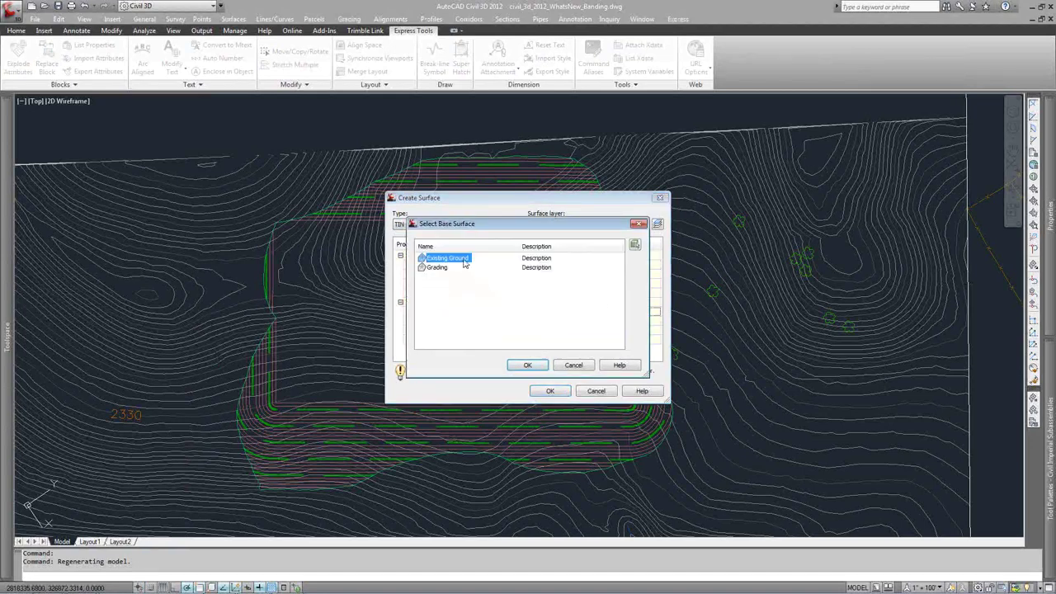
left_click(527, 365)
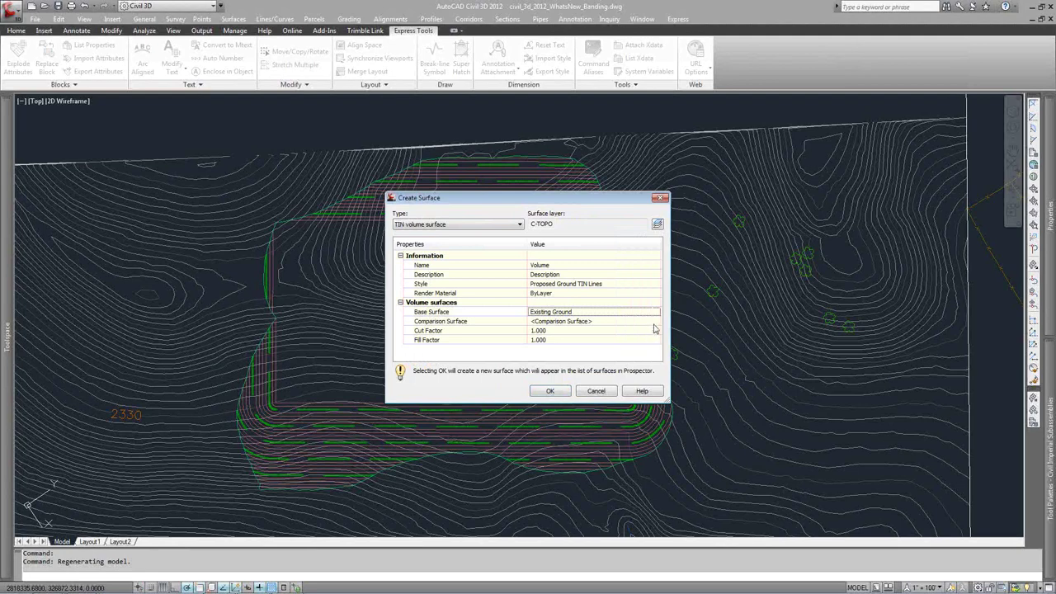
left_click(659, 322)
left_click(658, 322)
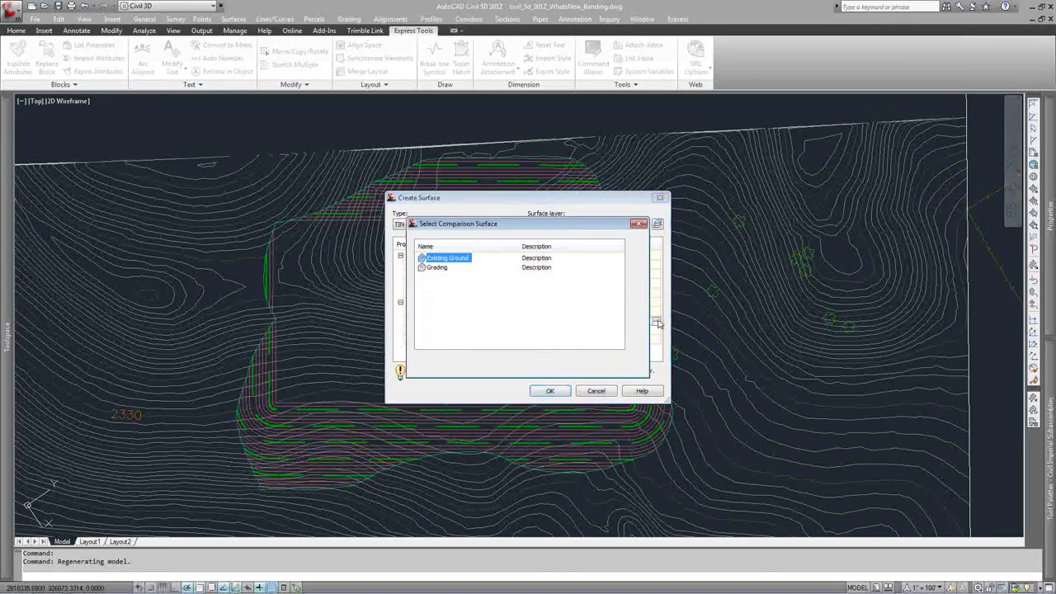
left_click(437, 267)
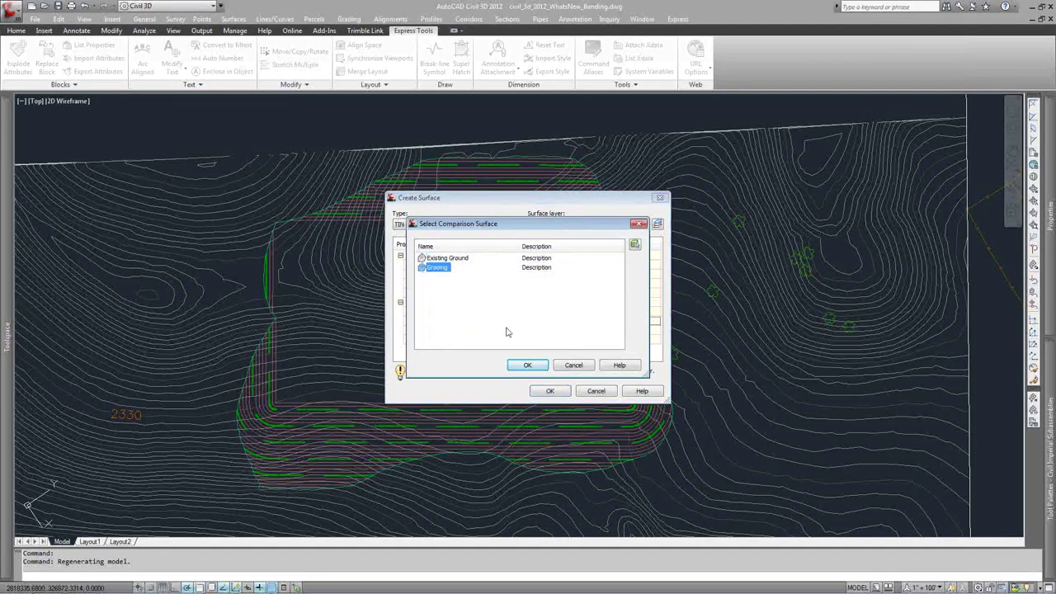
left_click(528, 365)
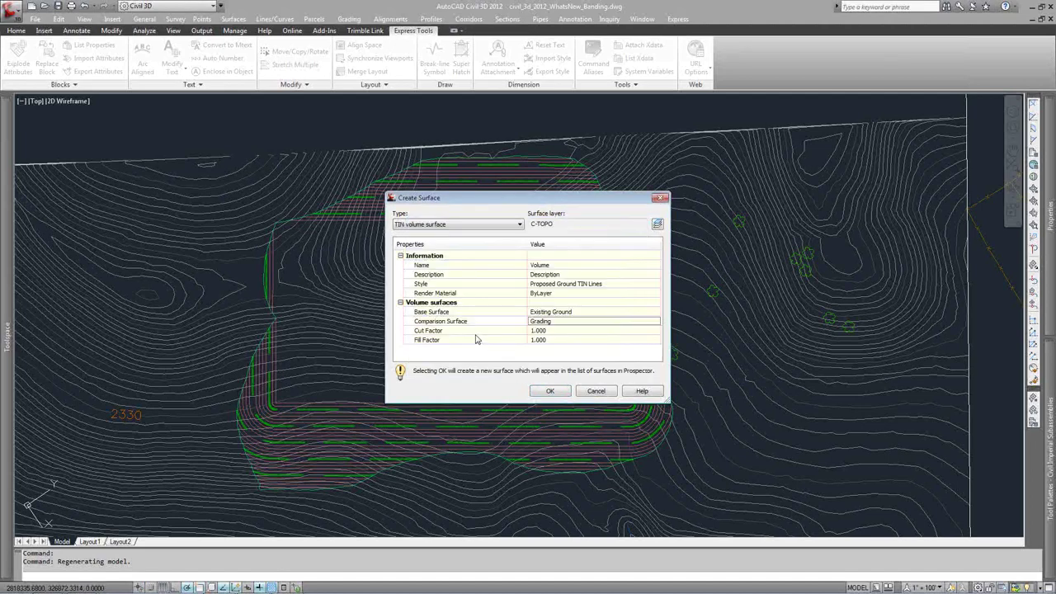
left_click(549, 391)
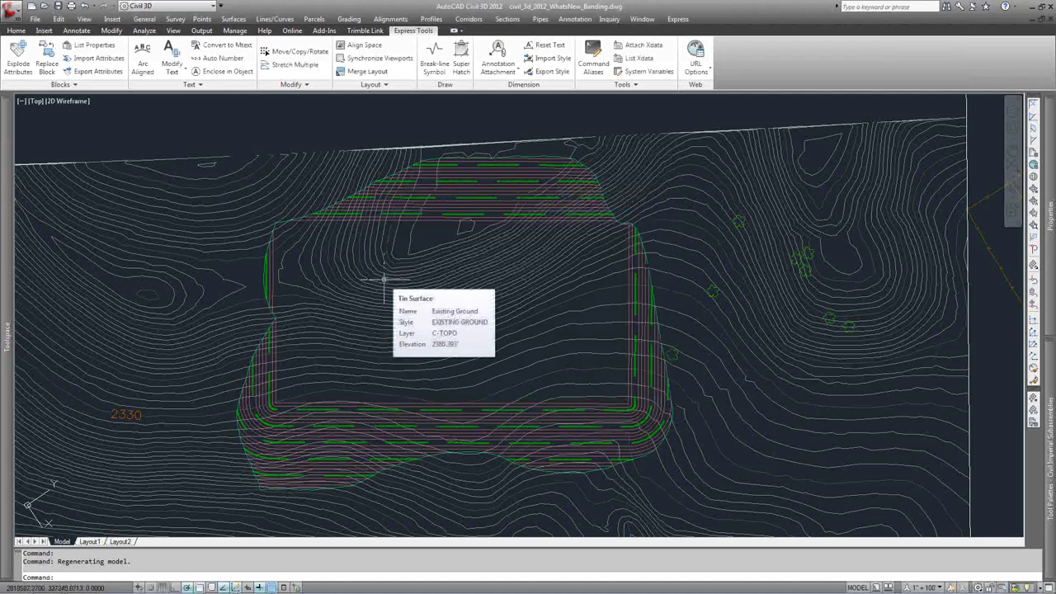
Step: Open the Volume surface's properties and set its surface style to Elevations with Datum
mouse_move(10, 281)
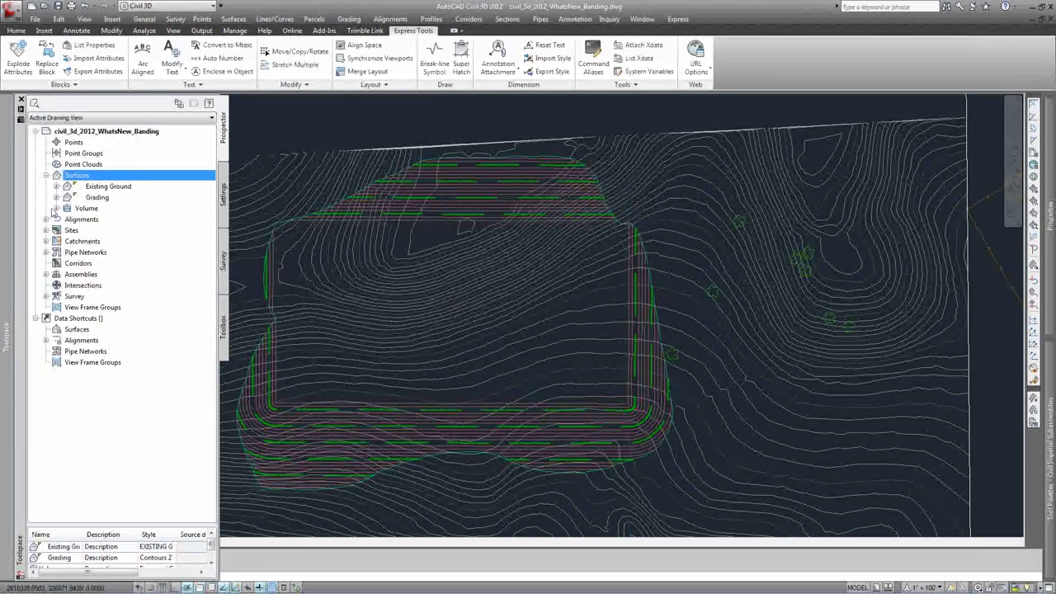
left_click(83, 210)
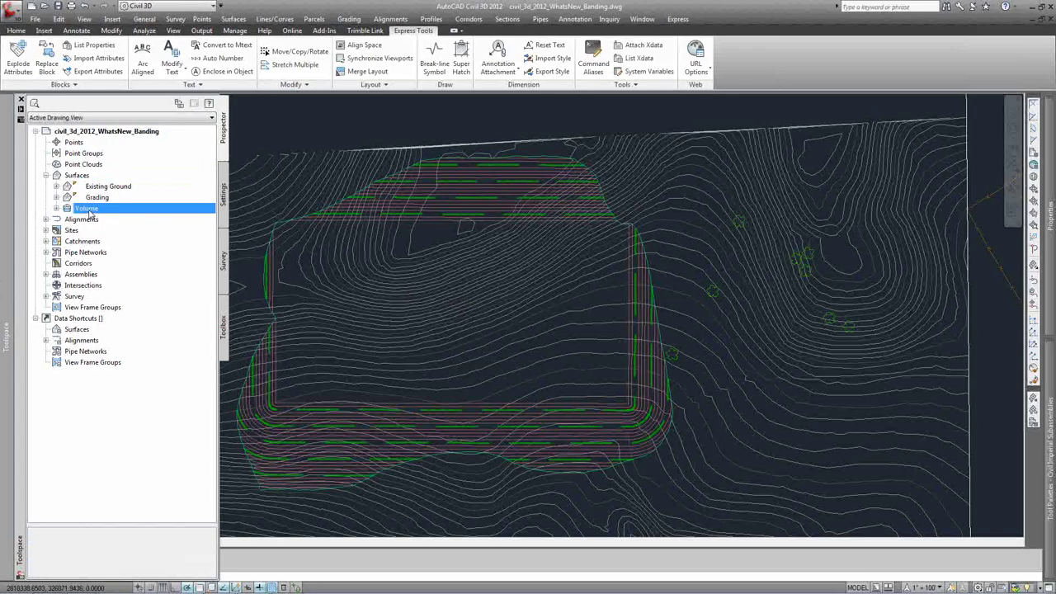
right_click(89, 213)
left_click(248, 216)
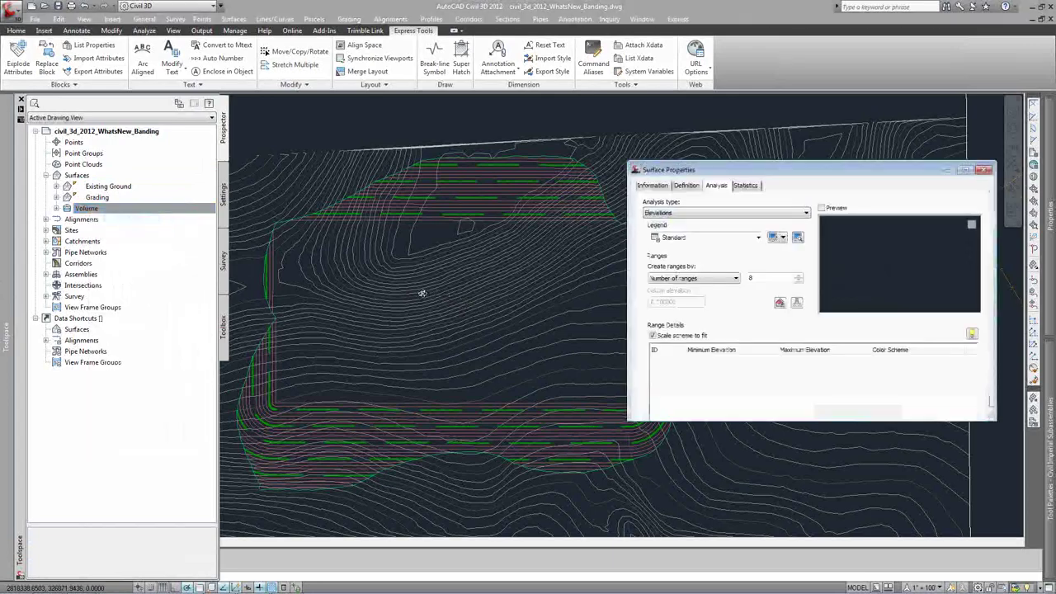
left_click_drag(698, 169, 402, 139)
left_click(450, 180)
left_click(423, 267)
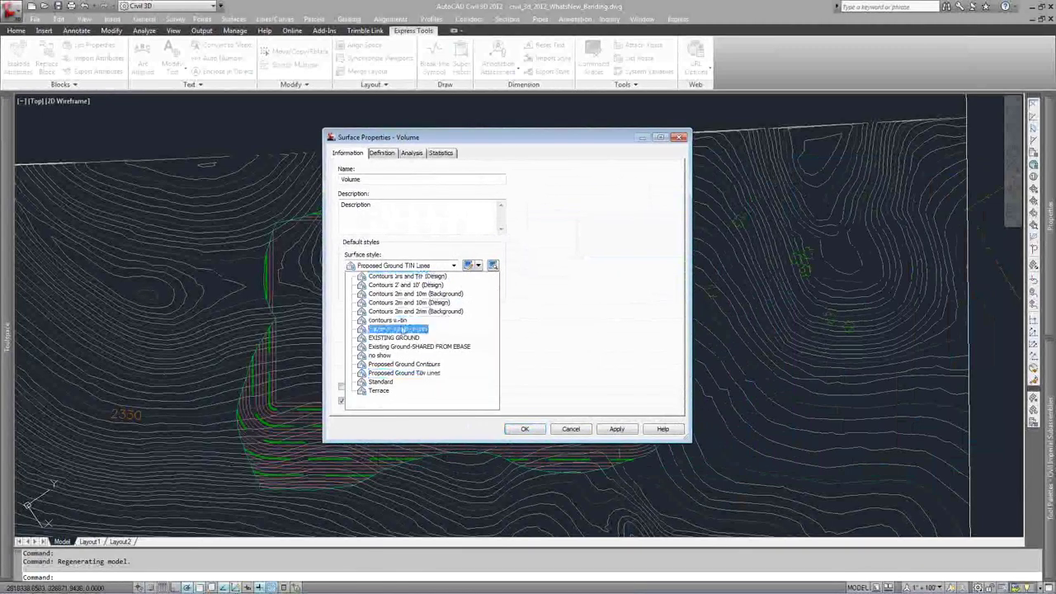
left_click(382, 331)
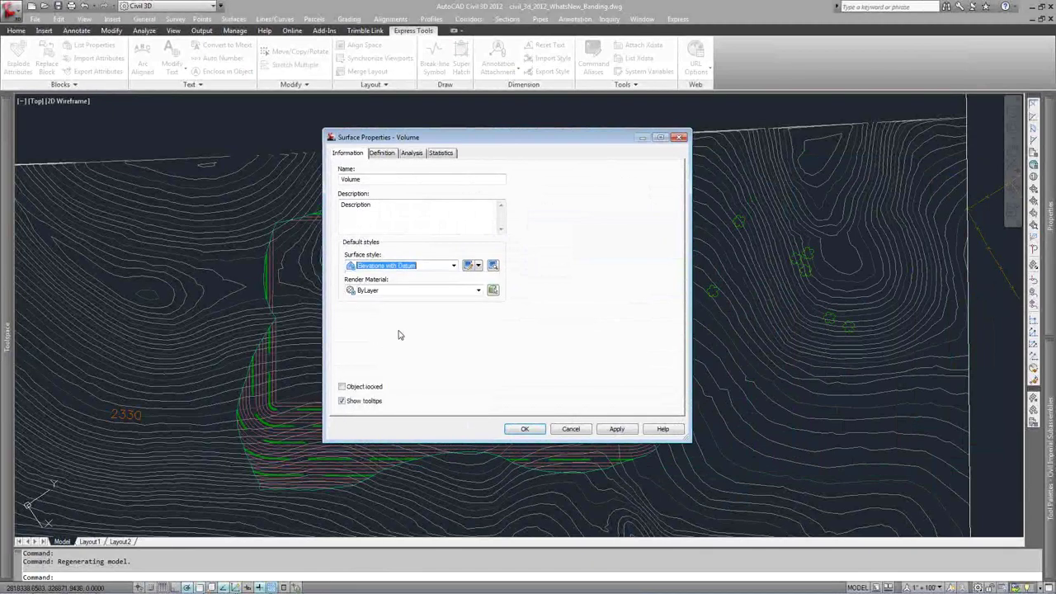
Step: Set up an Elevations analysis with the Elevation Information legend and 10 ranges, enlarge the dialog and run the analysis
left_click(411, 153)
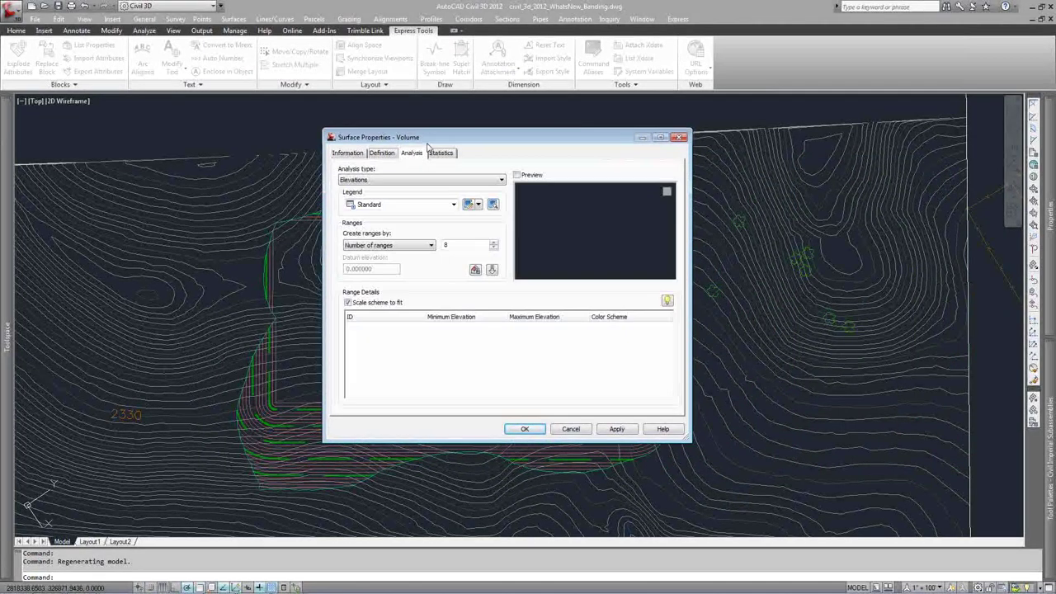
left_click_drag(428, 145, 413, 140)
left_click(388, 175)
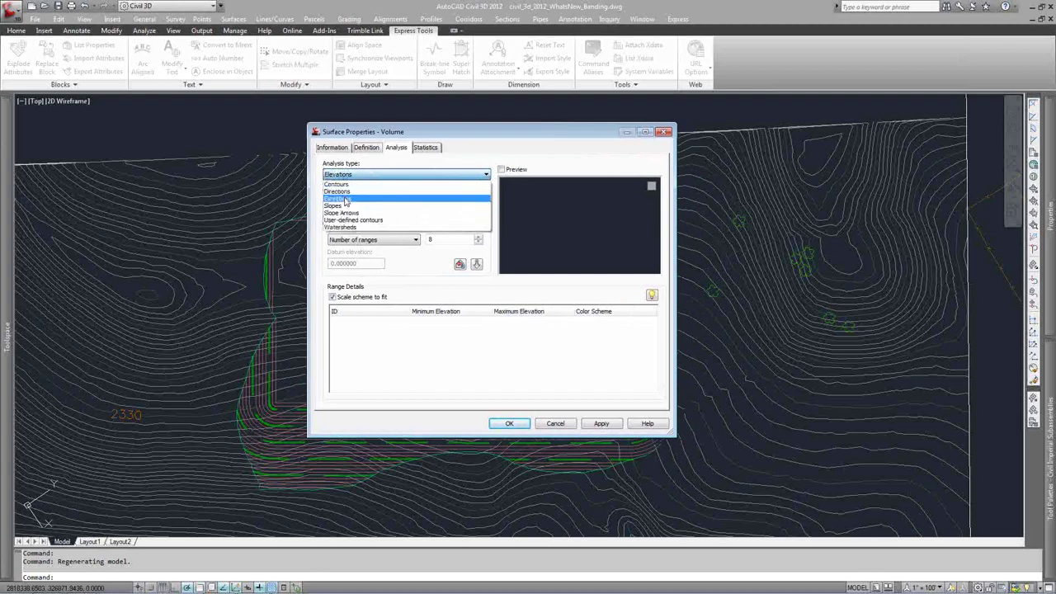
left_click(346, 201)
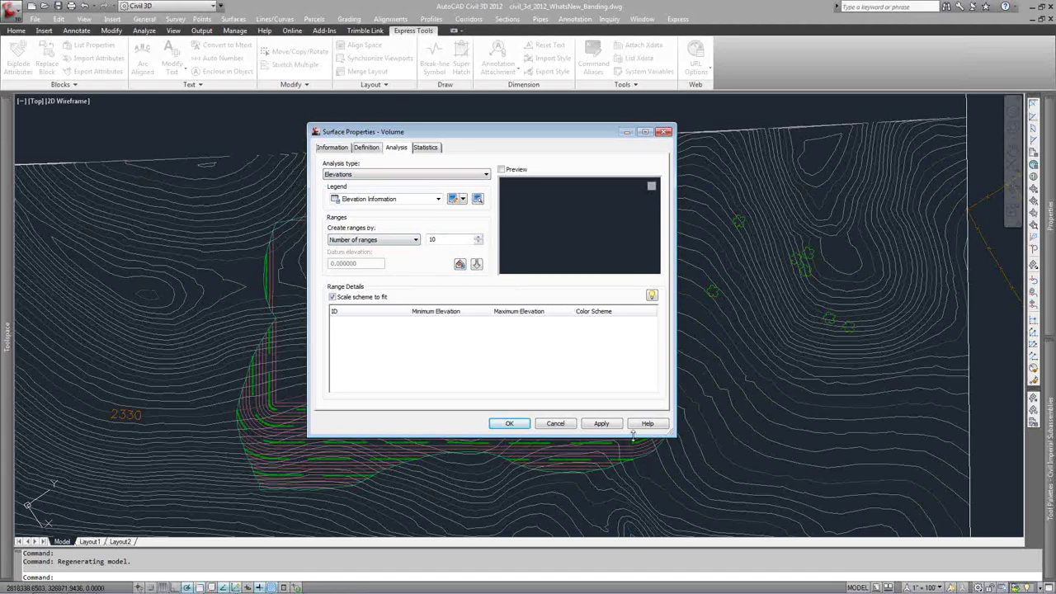
left_click_drag(635, 435, 637, 511)
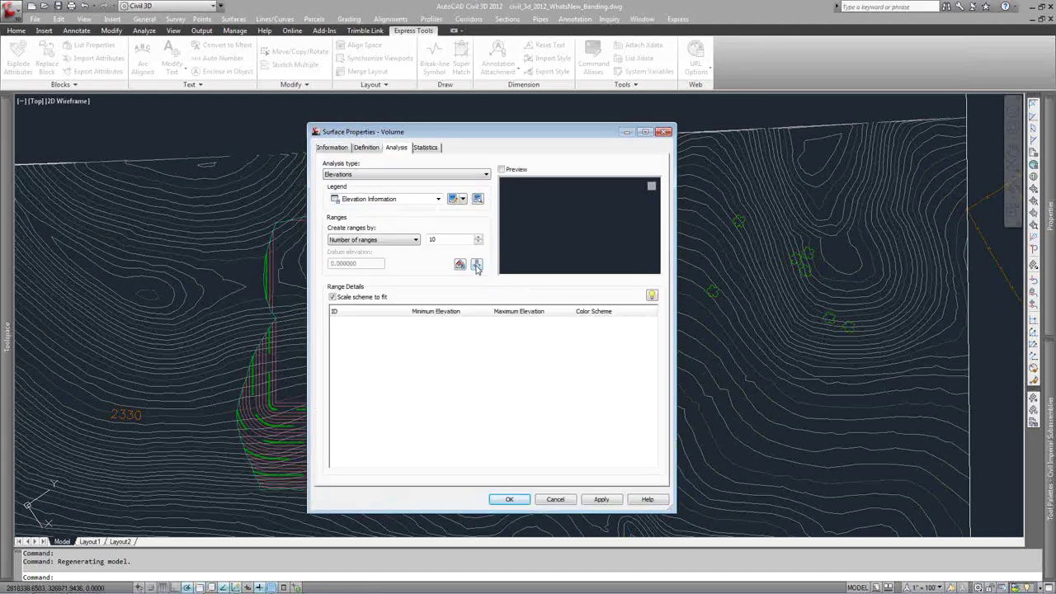
left_click(476, 265)
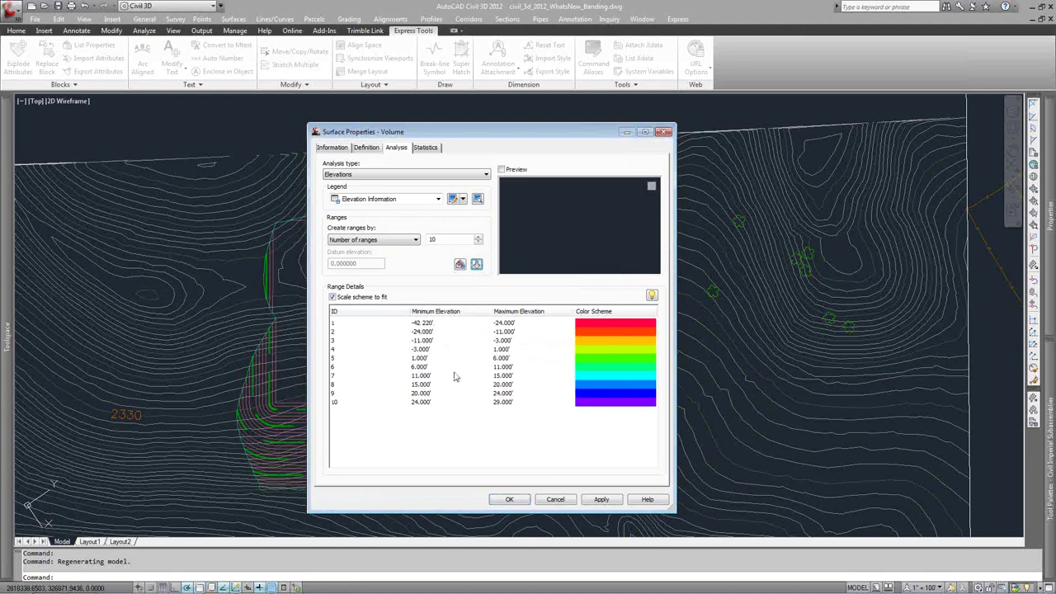
Step: Create the elevation ranges by range interval of 5 with base elevation 0, rerun the analysis and check the first two ranges
left_click(417, 242)
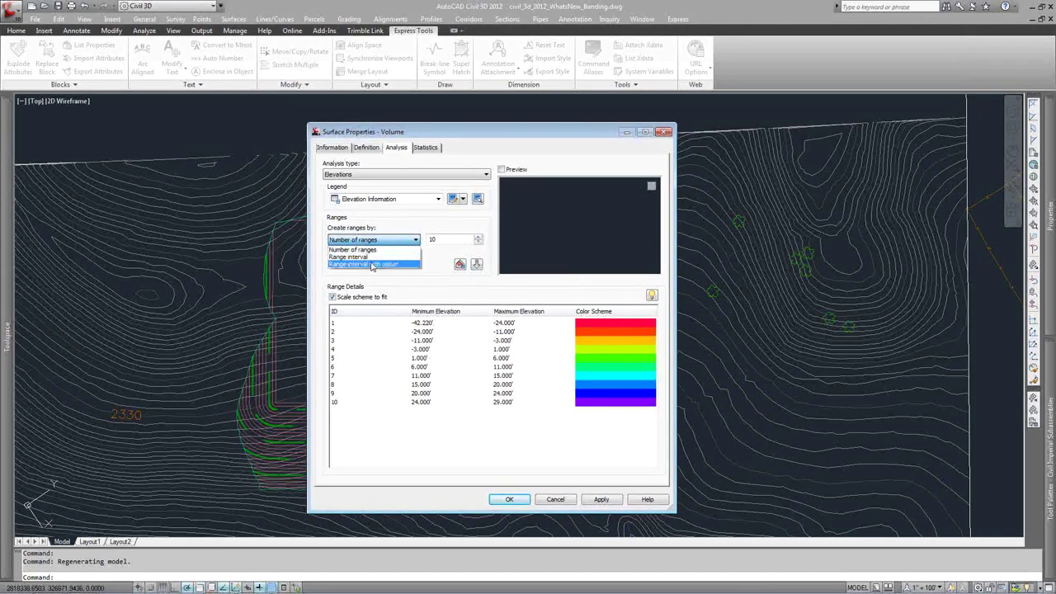
left_click(408, 257)
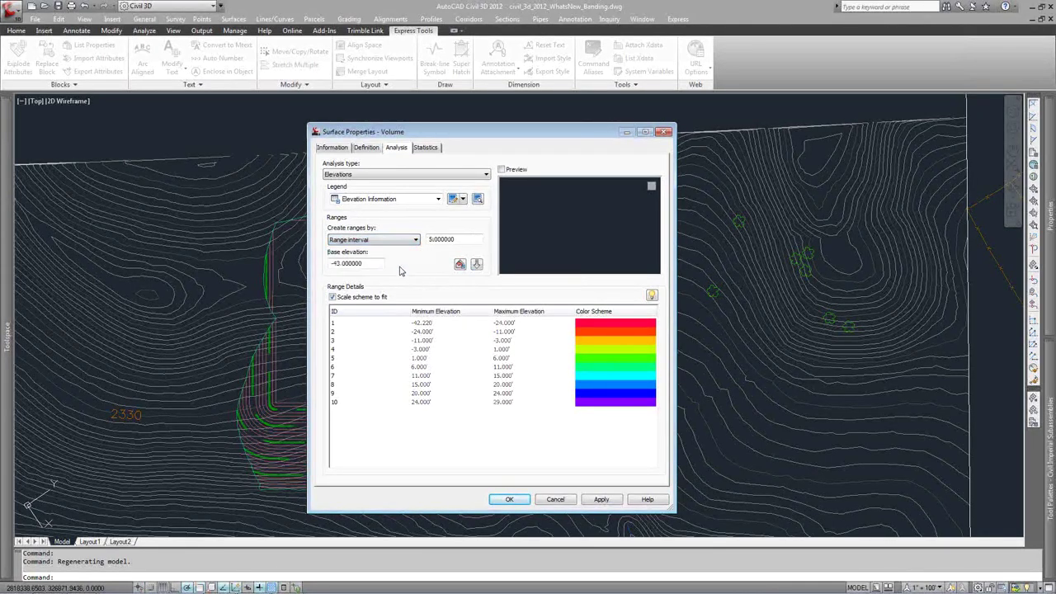
double_click(363, 264)
type("0")
left_click_drag(465, 239, 422, 241)
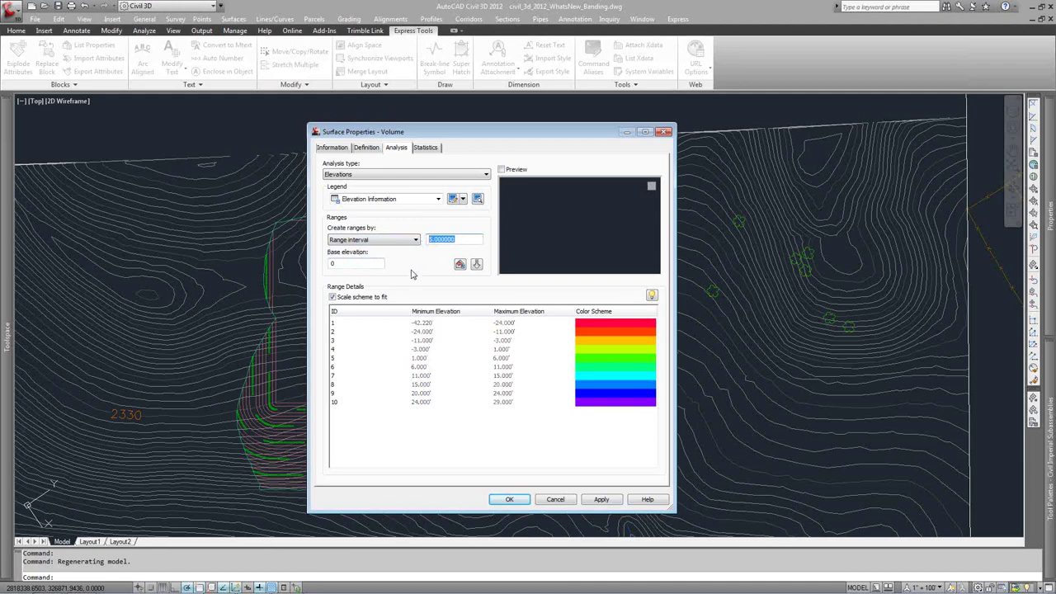
left_click(477, 264)
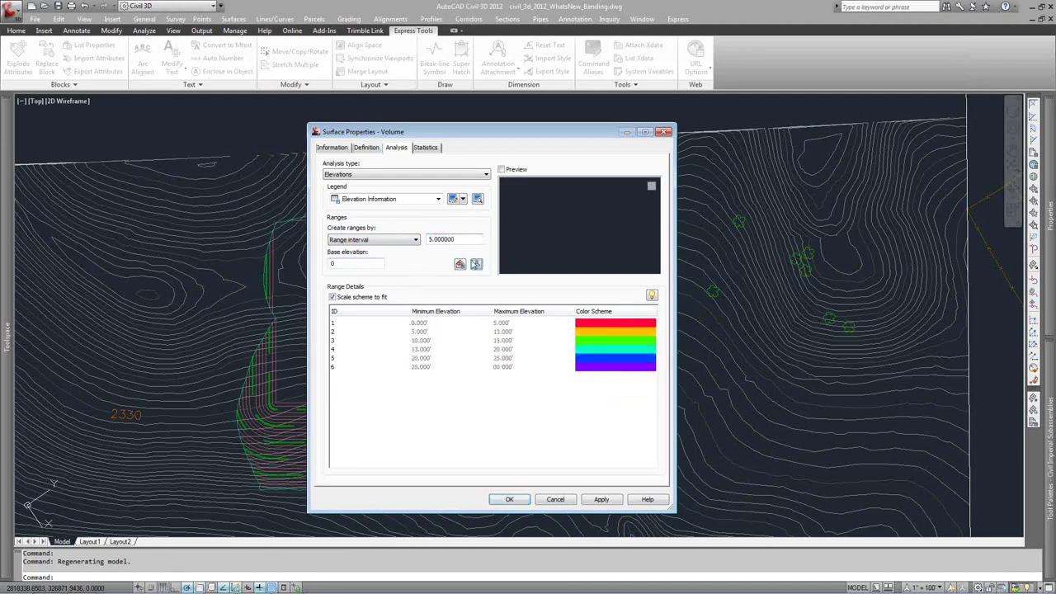
left_click(419, 324)
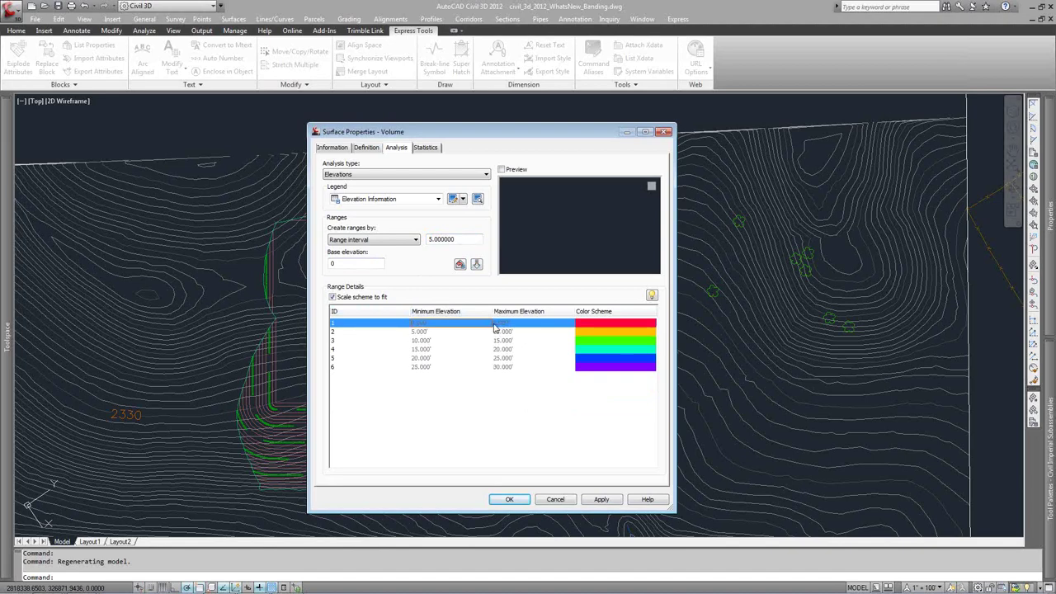
left_click(424, 331)
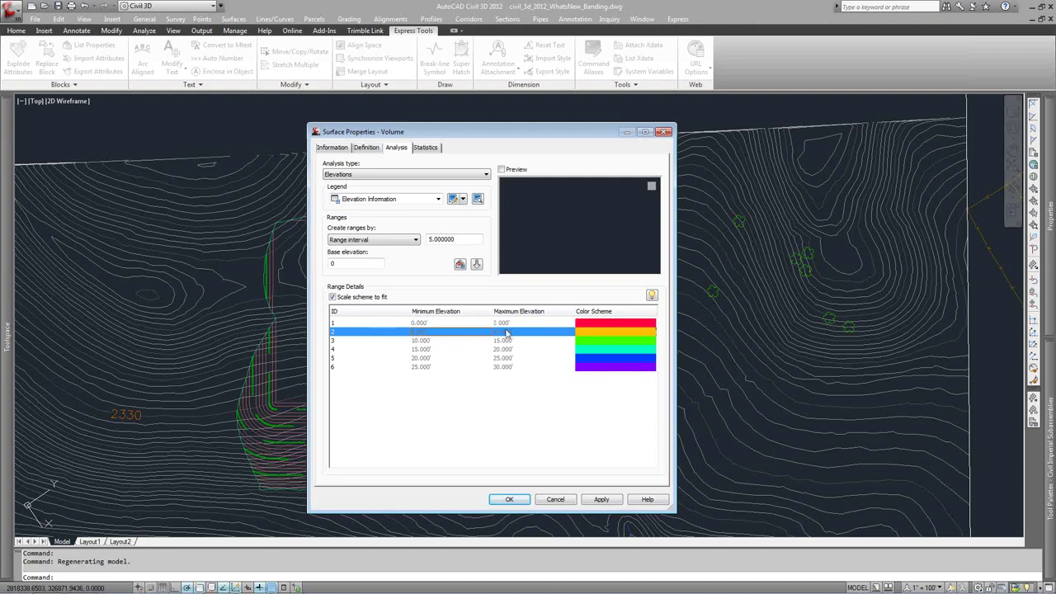
Step: Switch the range creation to range interval with datum, rerun the analysis and check the range starting at the datum
left_click(400, 241)
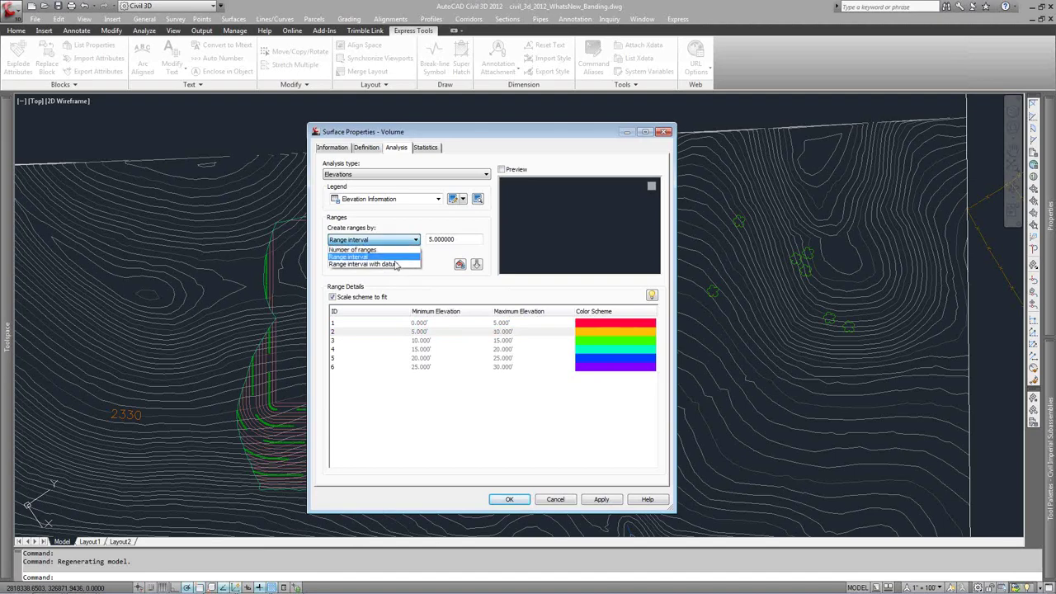
left_click(396, 265)
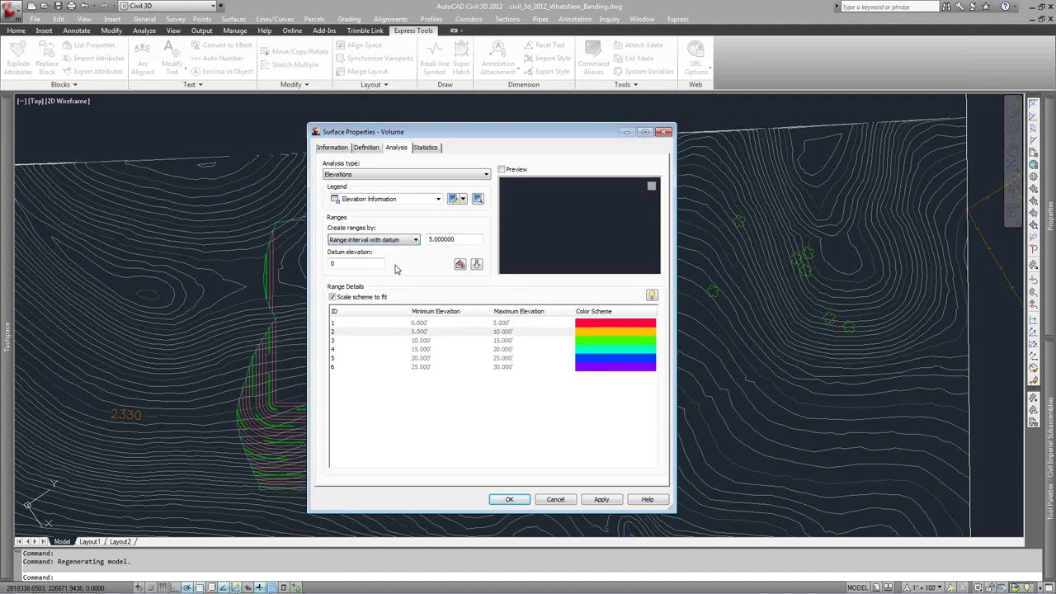
left_click(477, 266)
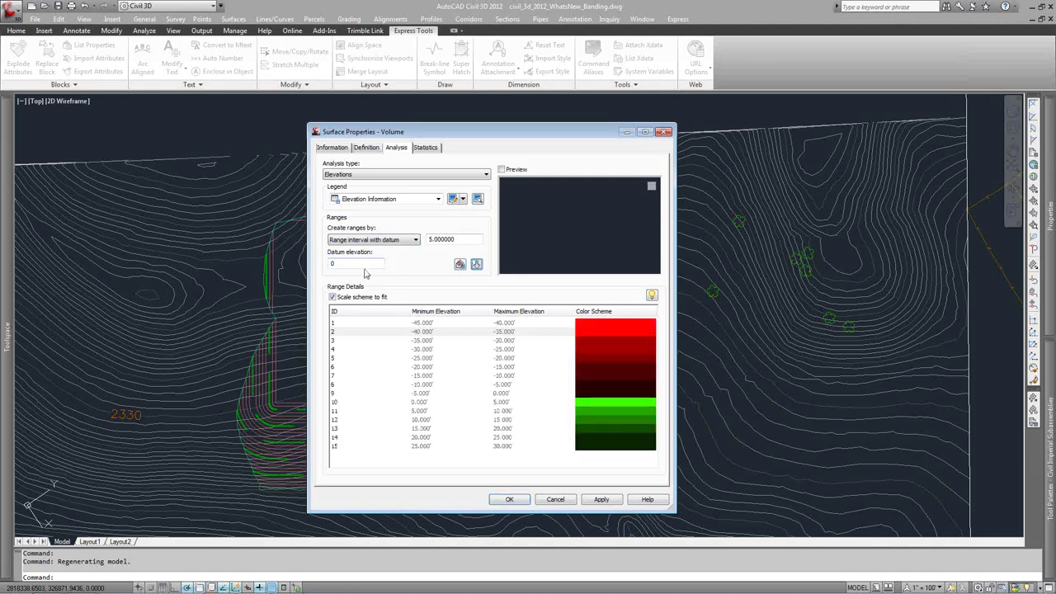
left_click(417, 403)
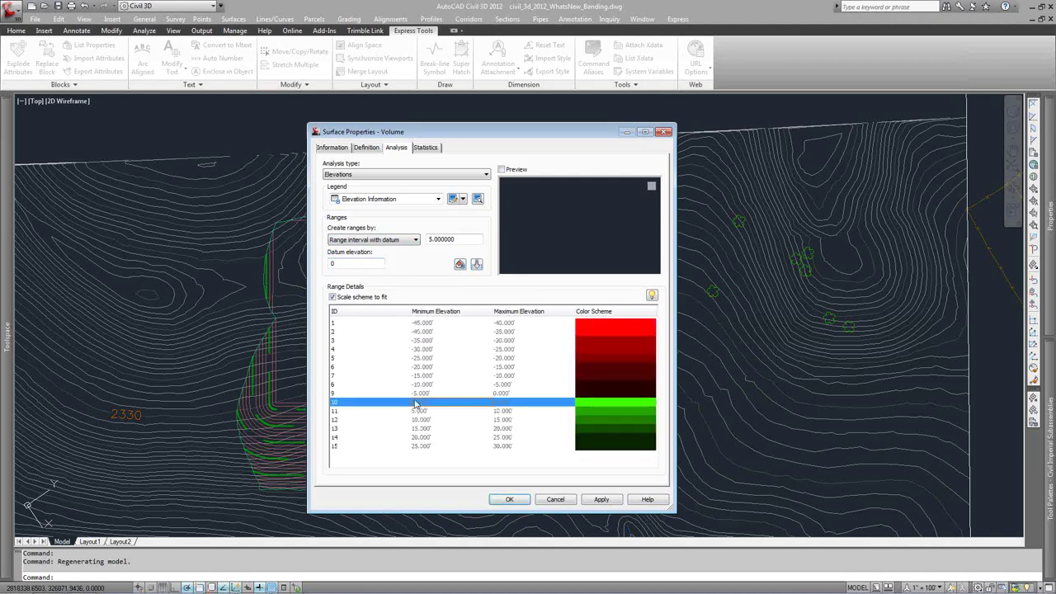
Step: Set the datum elevation to 10 and rerun the elevation analysis with the range interval kept at 5
double_click(467, 240)
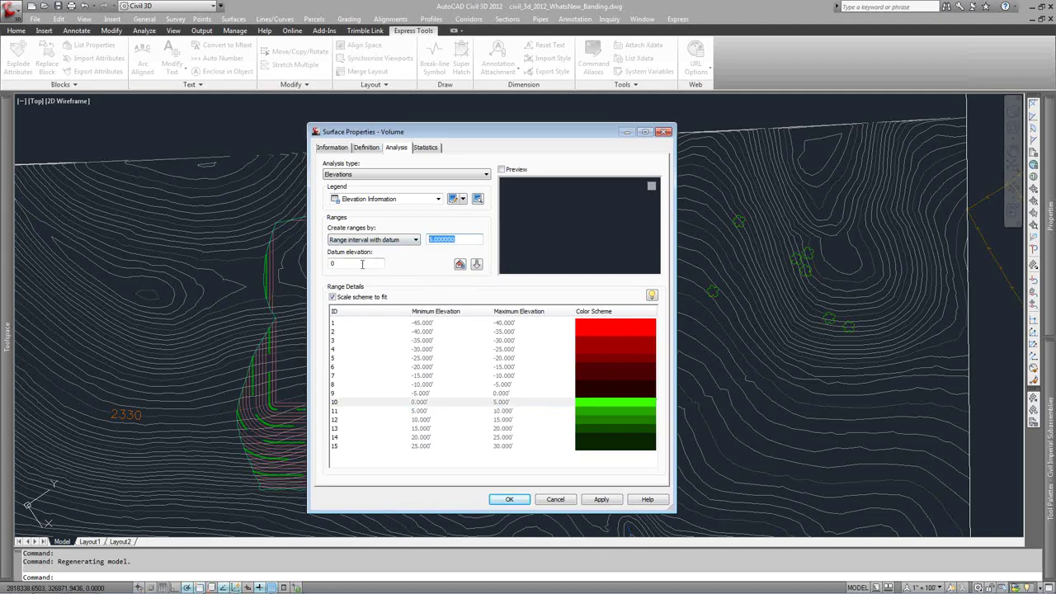
double_click(361, 264)
type("10")
left_click(476, 264)
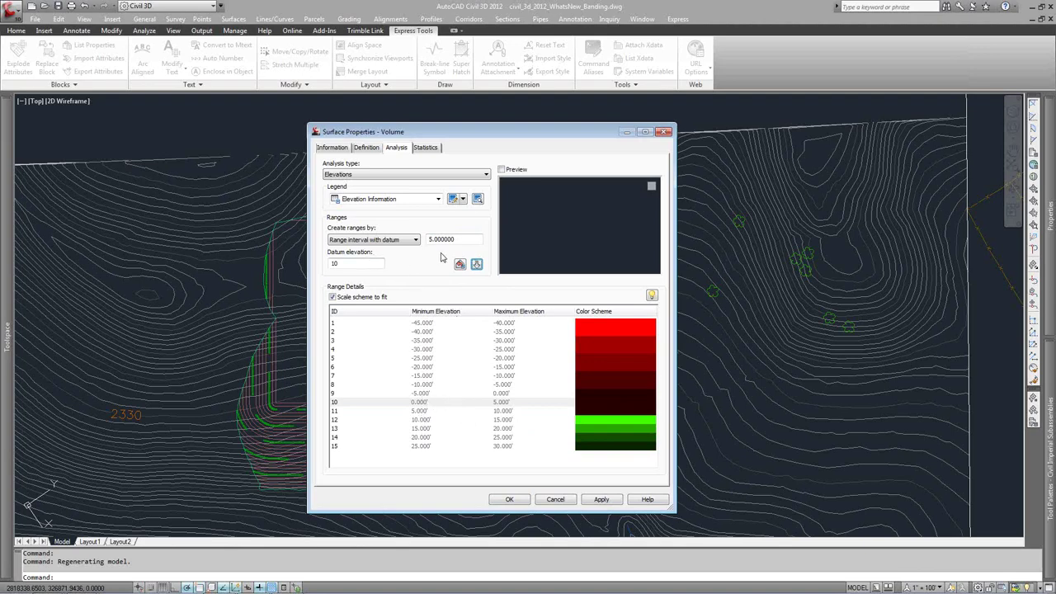
Step: Create the elevation ranges by range interval of 10 with base elevation -10, rerun the analysis and apply it to the surface
left_click(409, 241)
left_click(405, 253)
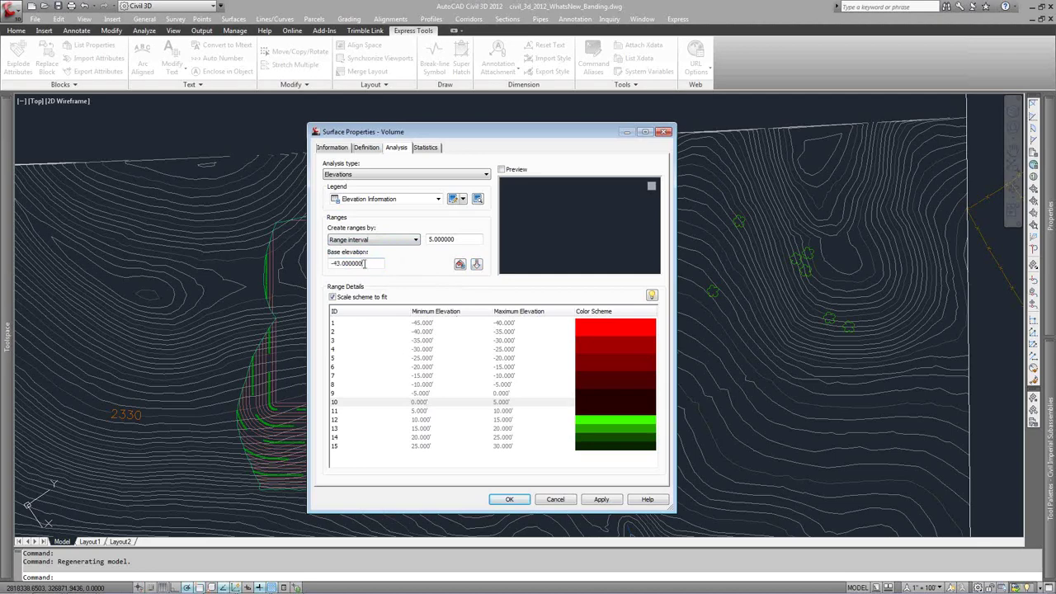
left_click_drag(365, 264, 319, 264)
type("-5")
left_click_drag(458, 241, 393, 244)
type("10")
left_click(477, 264)
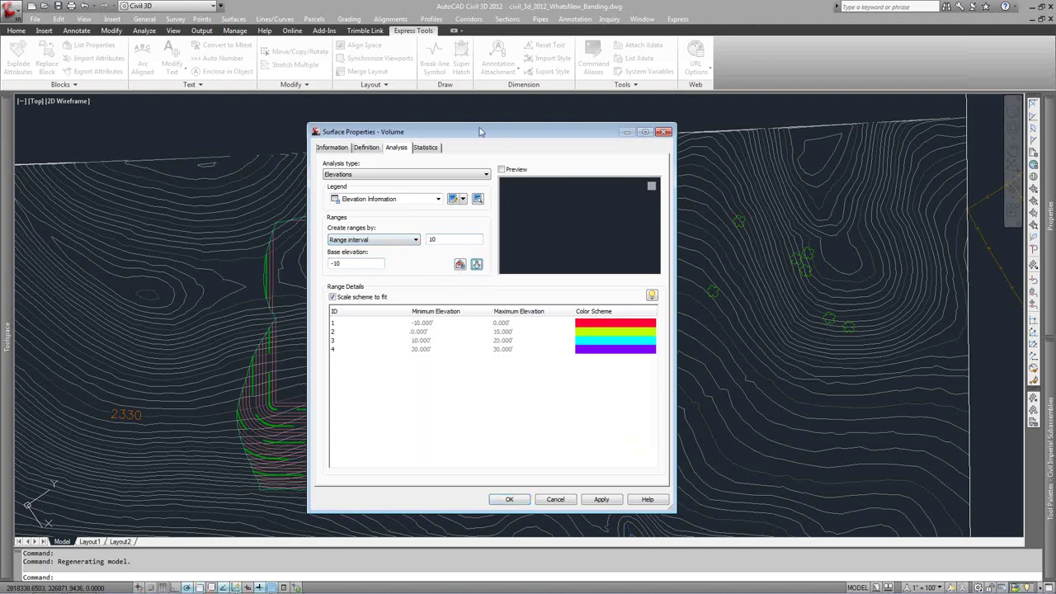
left_click_drag(475, 137, 685, 114)
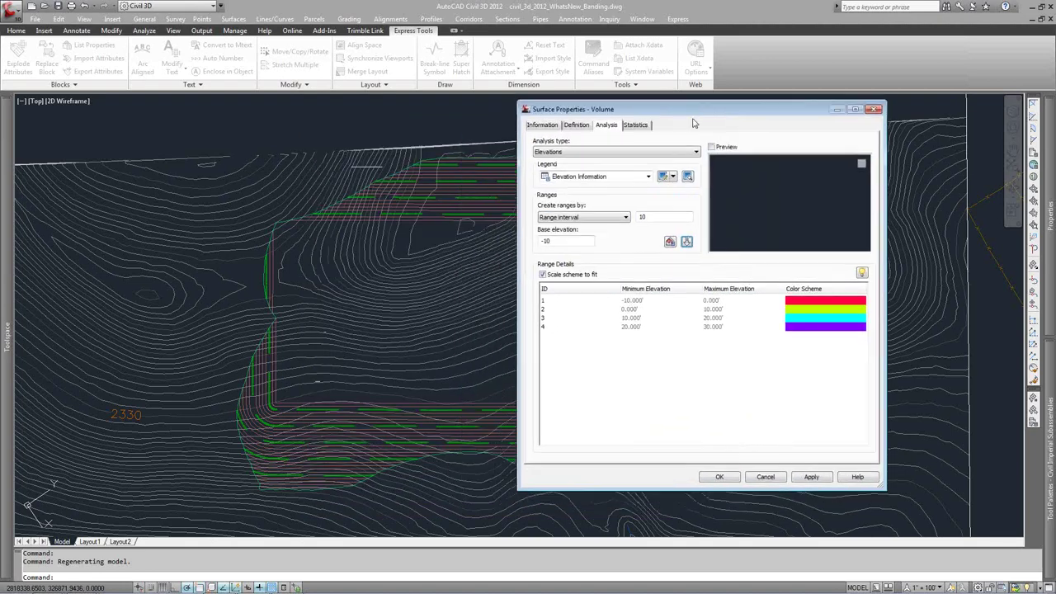
left_click(810, 476)
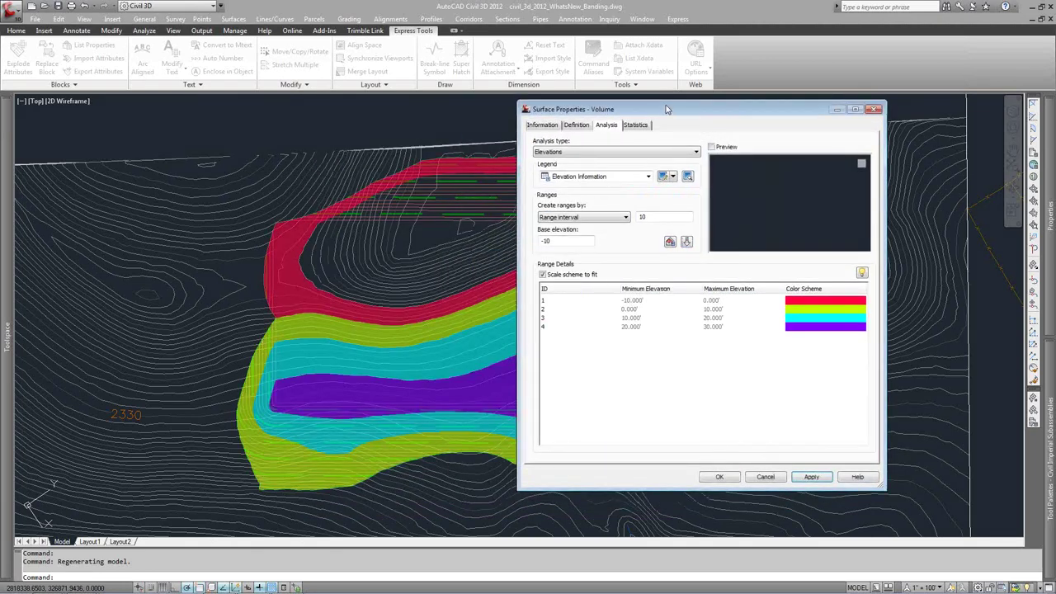
Step: Reduce the range interval to 5, rerun the analysis and apply the new ranges to the Volume surface
left_click_drag(667, 109, 693, 99)
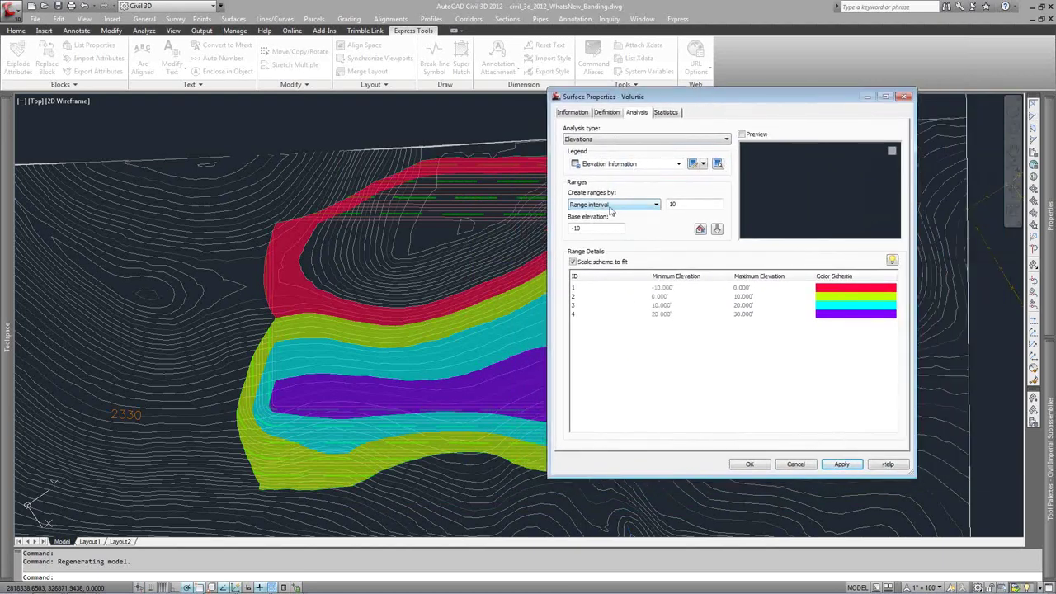
double_click(667, 206)
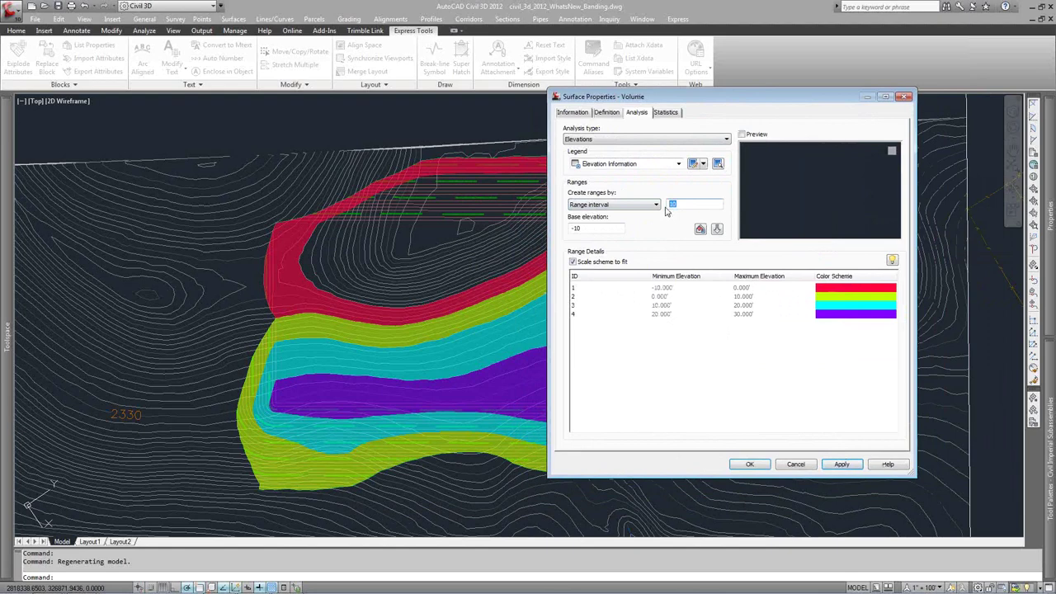
type("5")
left_click(844, 463)
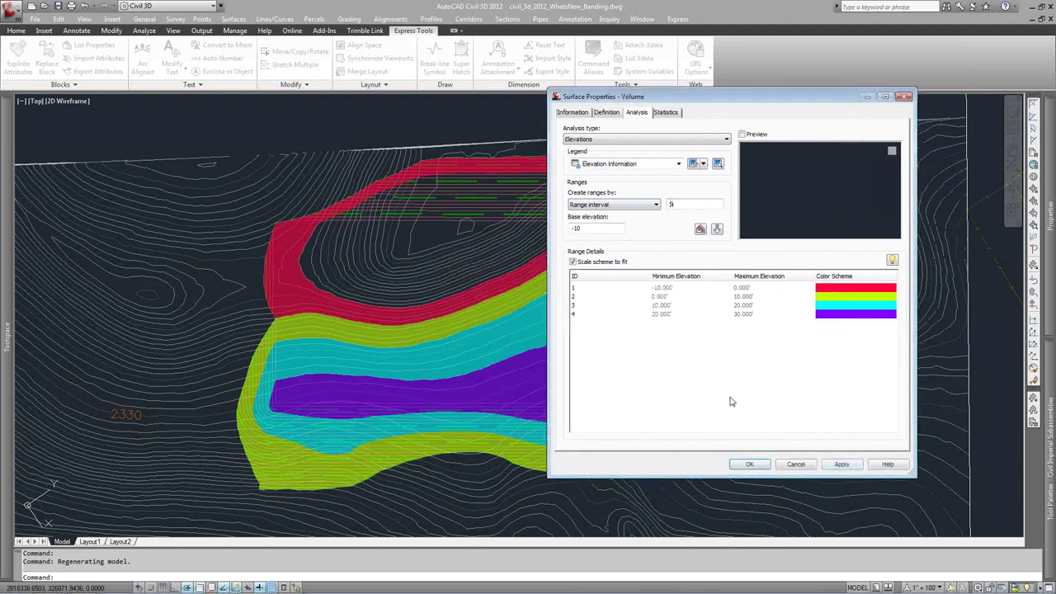
left_click(717, 228)
left_click(838, 464)
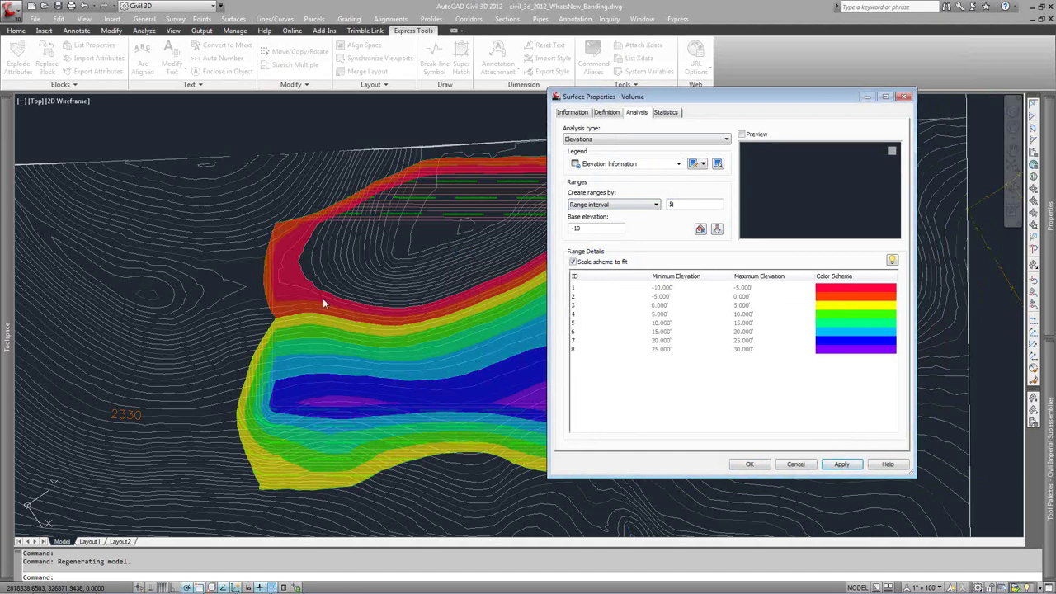
Step: Set the base elevation to -20, rerun the analysis and apply the updated banding to the surface
left_click(581, 229)
left_click(717, 228)
left_click(838, 465)
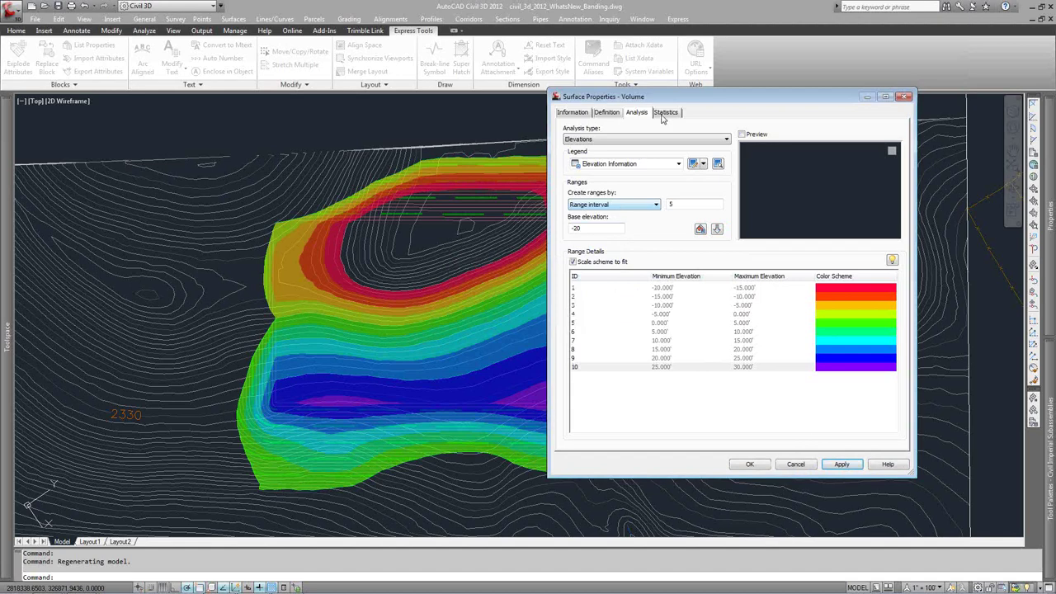
Step: Switch the range creation to number of ranges with 10 ranges, rerun the analysis and check the first three ranges
left_click_drag(683, 98, 657, 84)
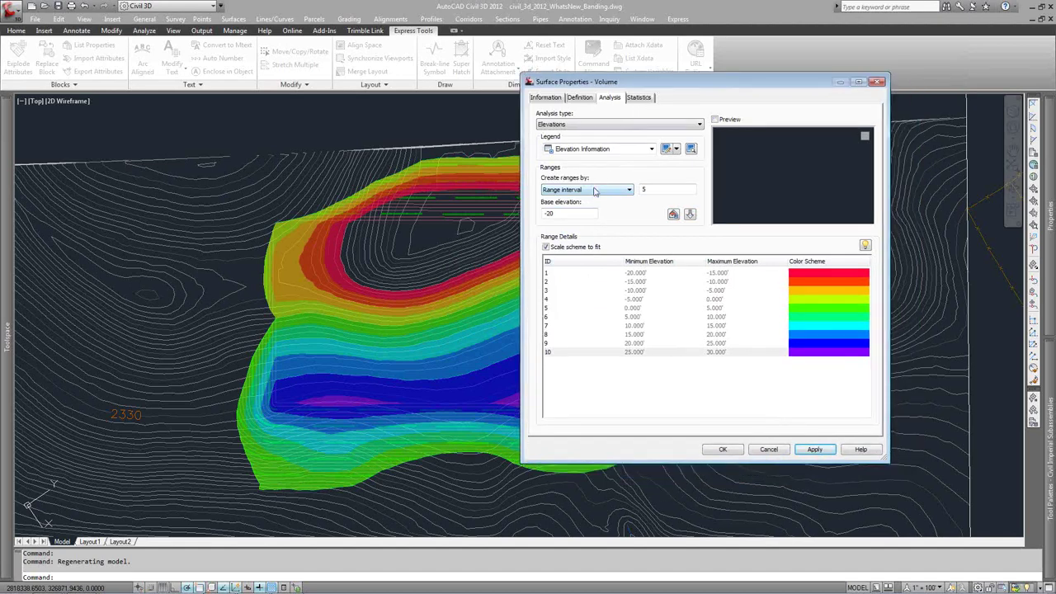
left_click(588, 190)
left_click(576, 200)
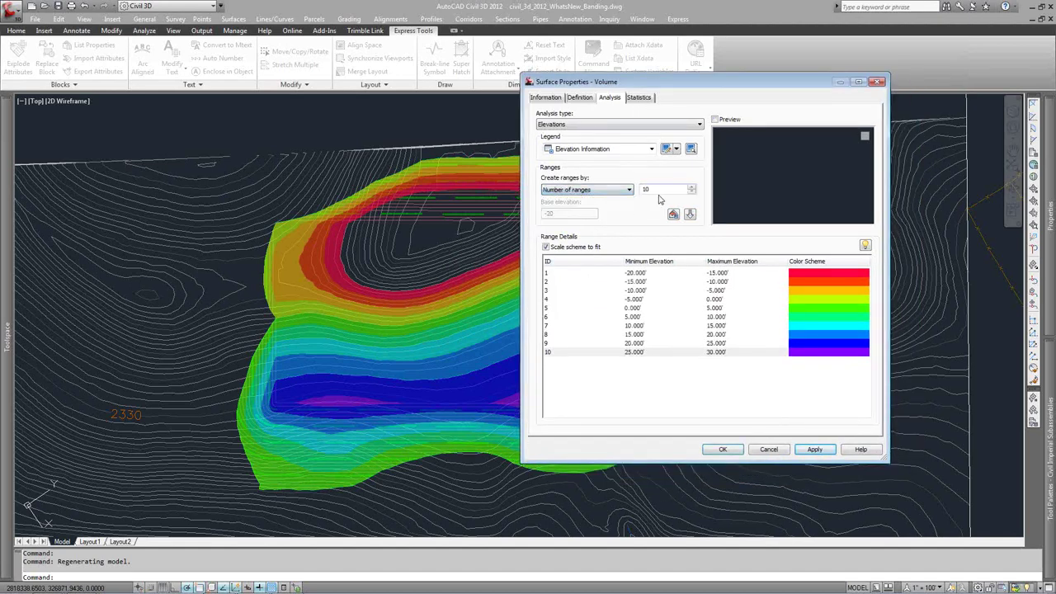
left_click(727, 275)
left_click(728, 282)
left_click(730, 290)
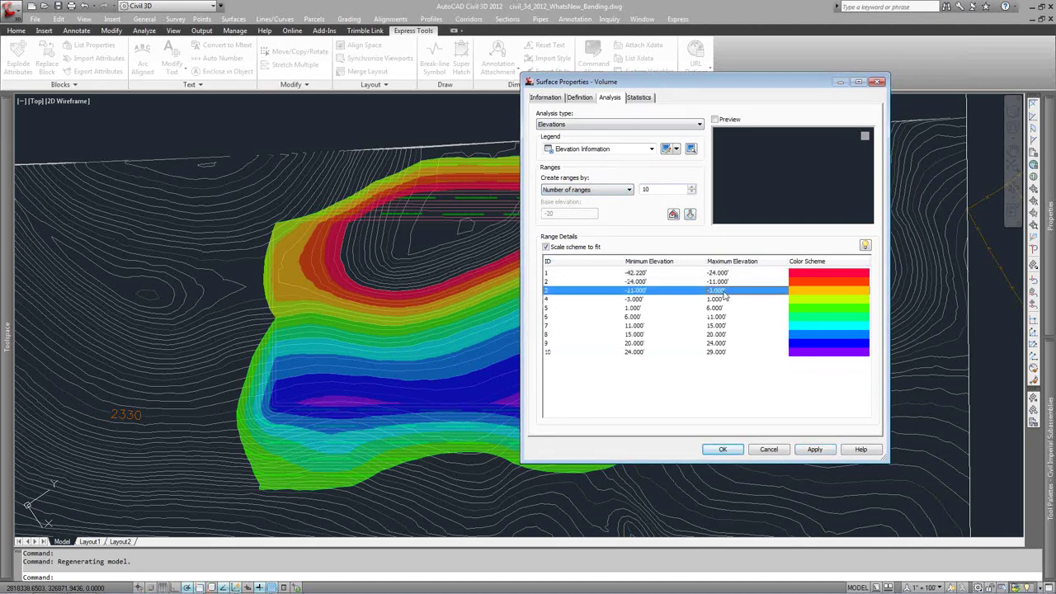